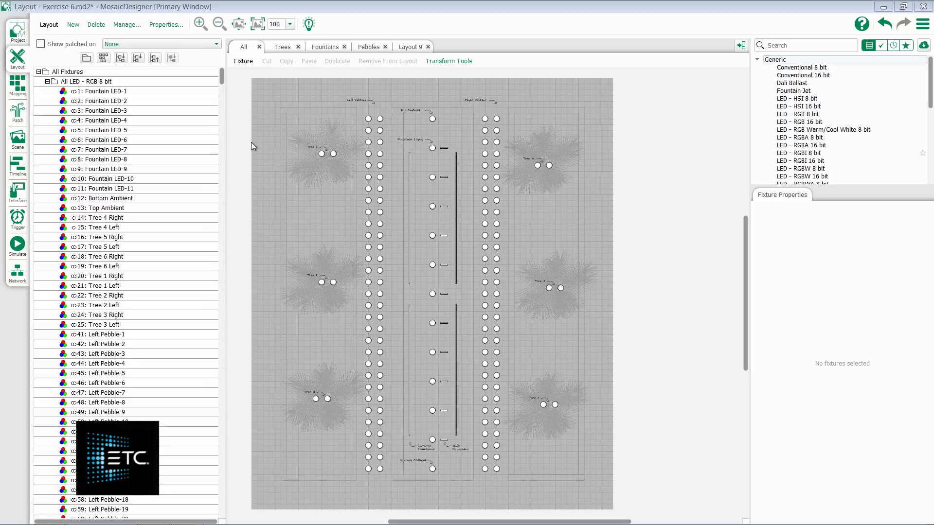
In the Network view, set the controller's Paradigm Processor IP address to 10.101.10.101
click(19, 274)
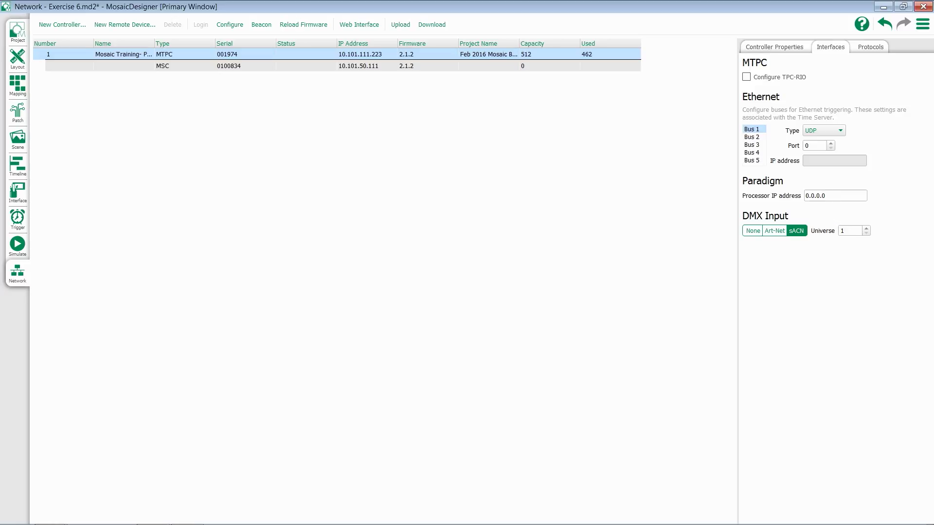
click(827, 196)
click(807, 196)
text(10.101.10.101)
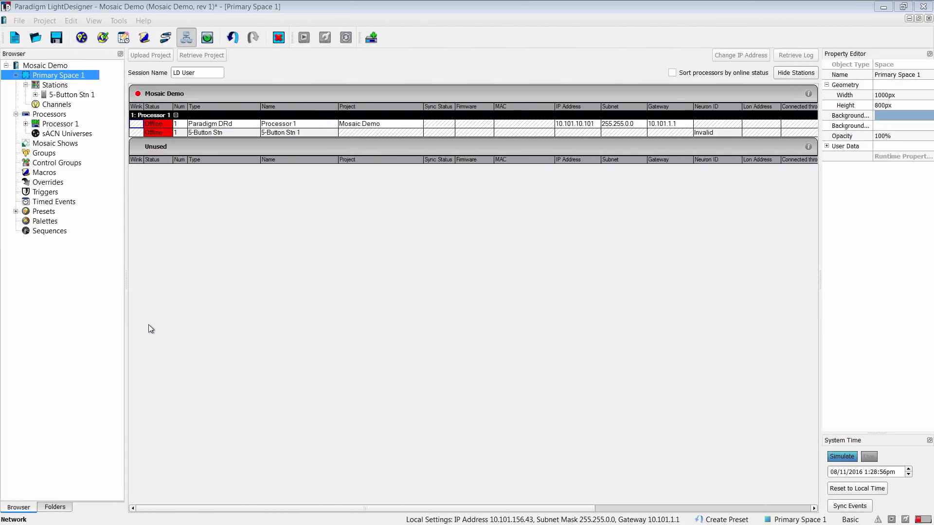
Add Mosaic Show 1 under Mosaic Shows and set its Mosaic Controller IP to 10.101.111.223
right_click(55, 147)
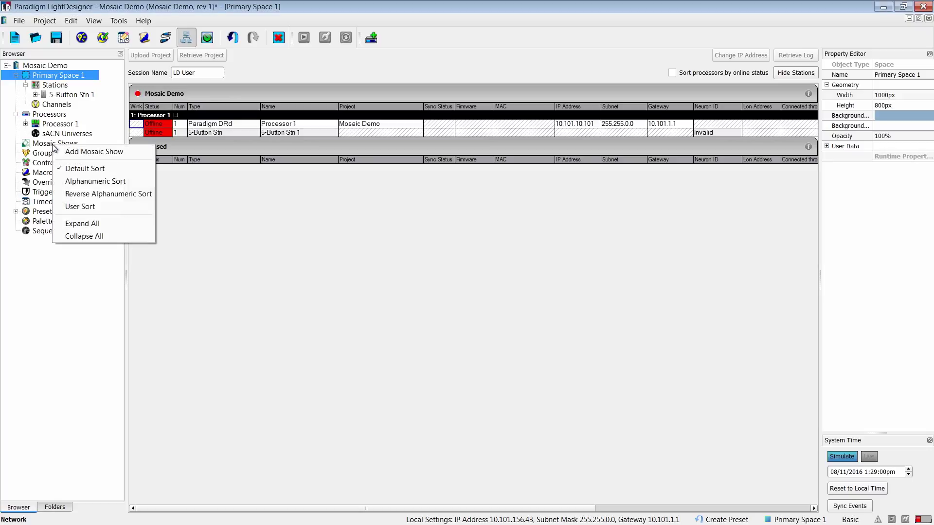
click(69, 151)
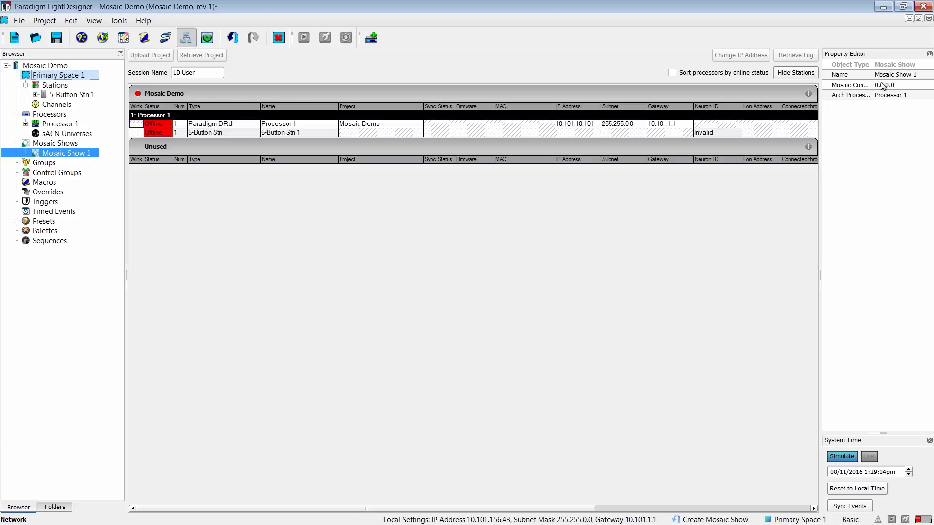
click(908, 85)
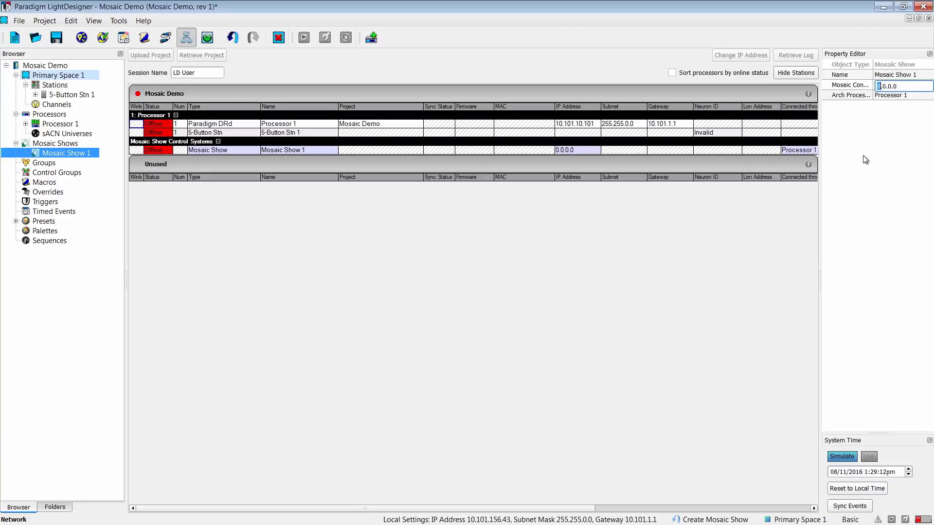
text(10.101.10.10)
text(1.11)
text(1.2)
text(23)
key(Return)
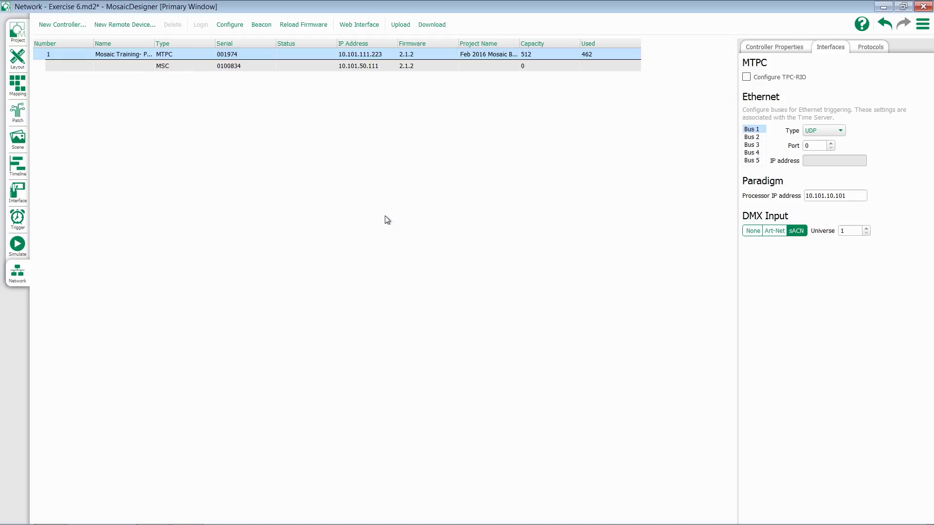
Create a new Paradigm Indicator trigger (12) and keep Preset Status as its command
click(18, 219)
click(83, 28)
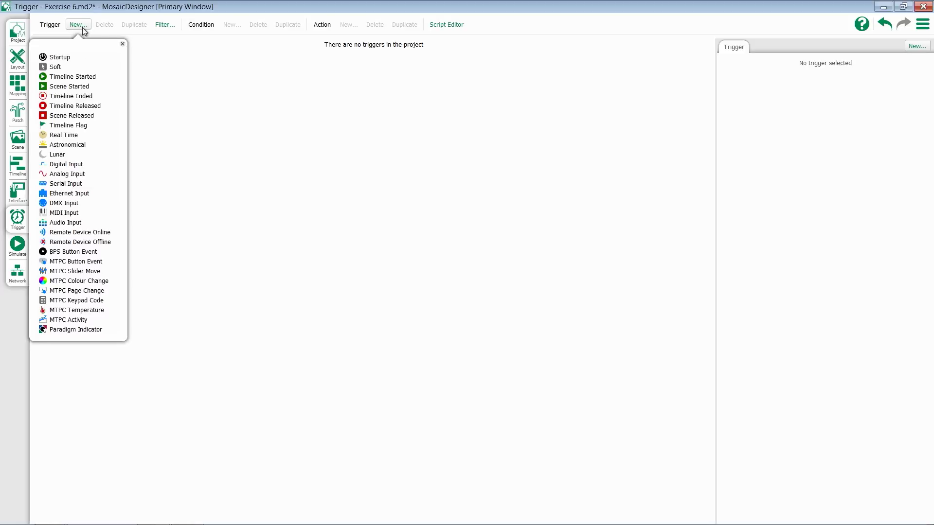
click(77, 330)
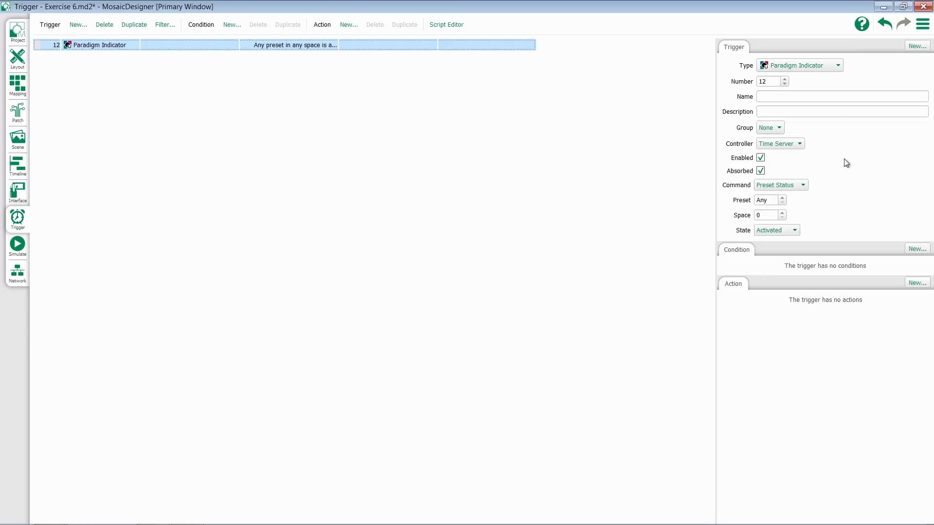
click(801, 186)
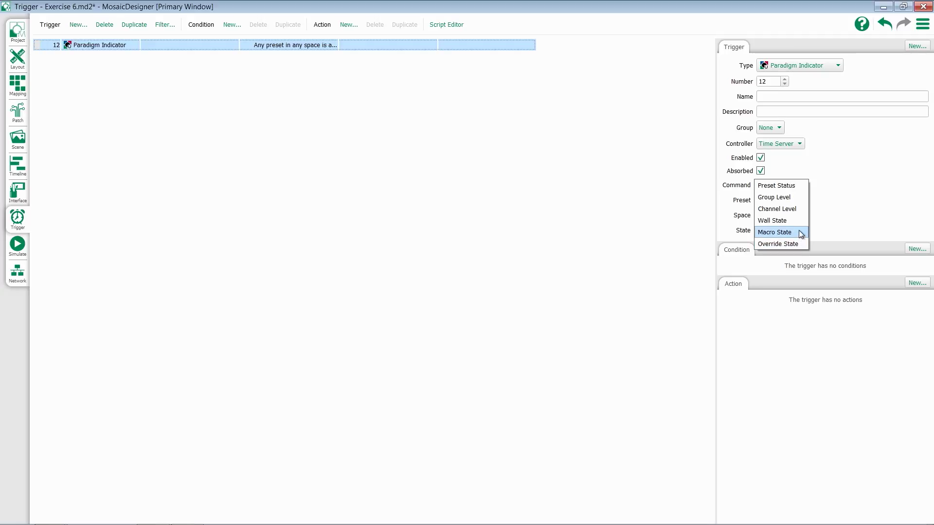
click(802, 188)
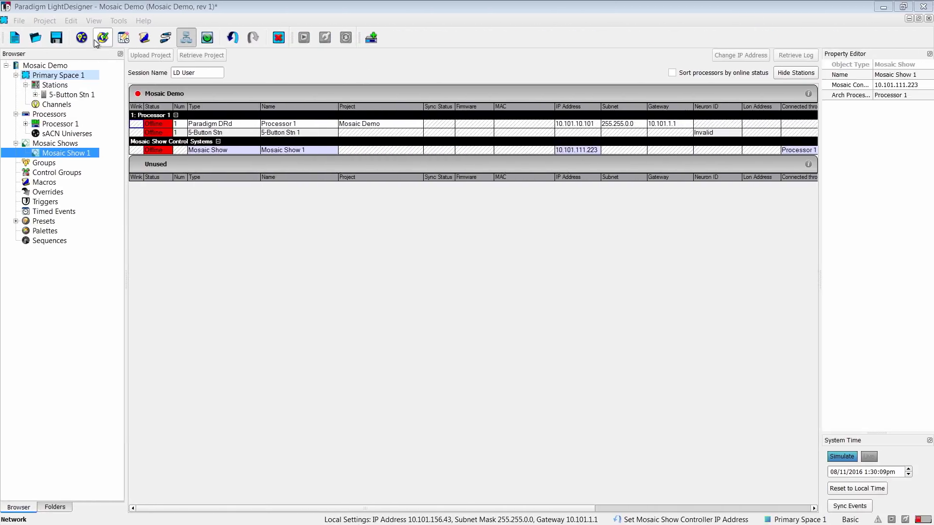
Show the Primary Space 1 plan and the Preset Directory listing Presets 1, 2 and 3
click(99, 42)
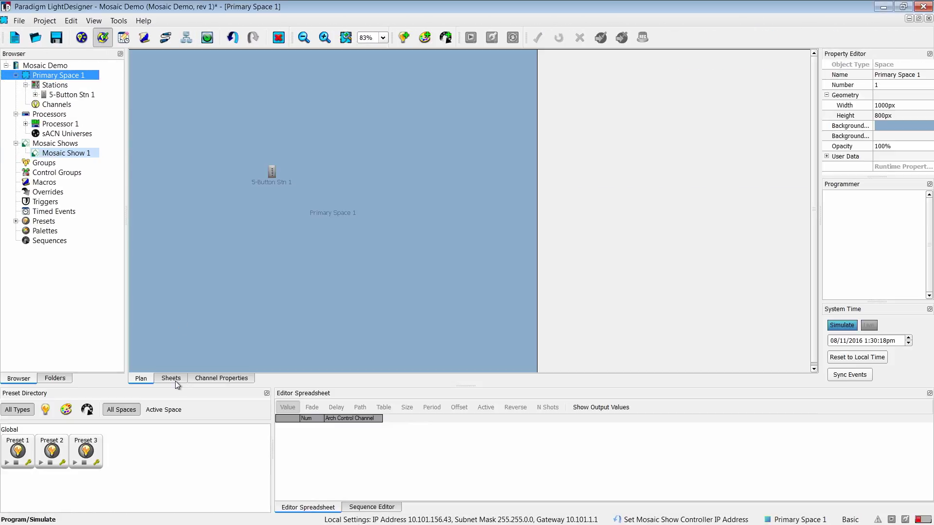
click(171, 378)
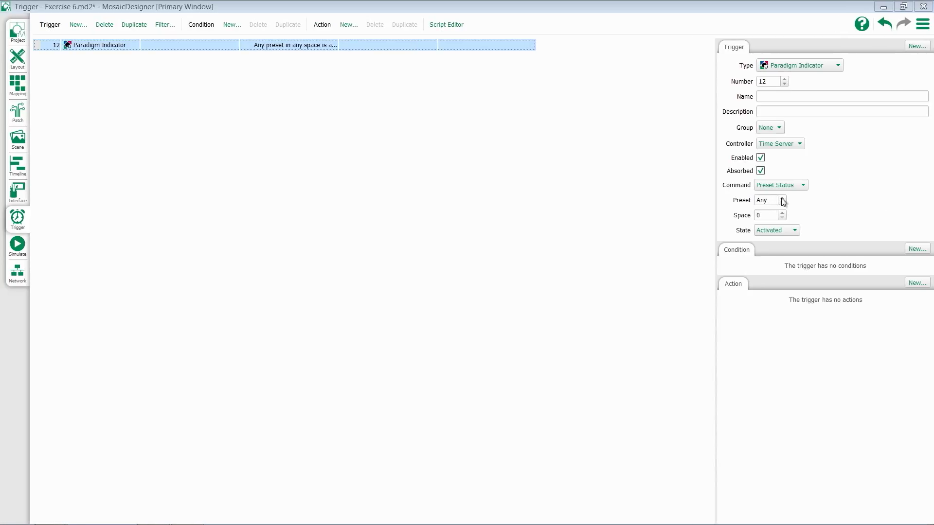
Set trigger 12 to Preset 2 and Space 1, leaving the State as Activated
click(782, 198)
click(783, 198)
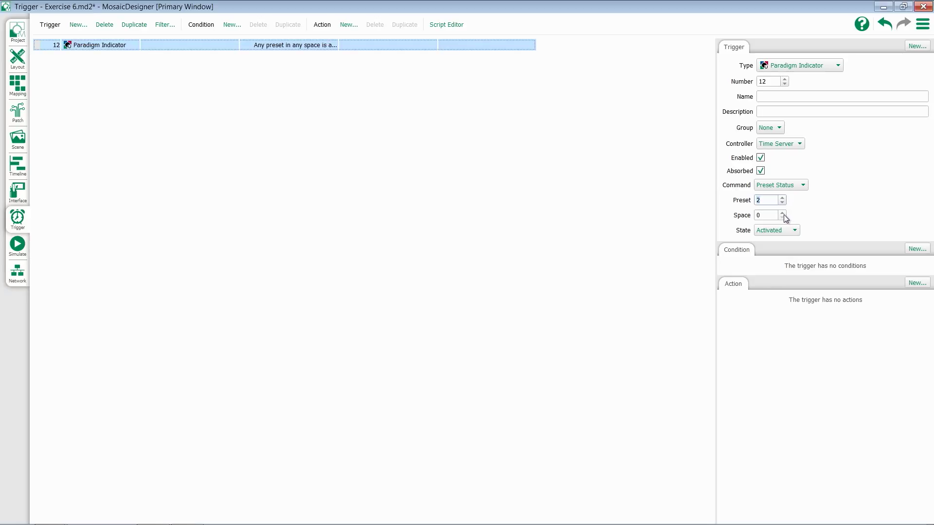
click(783, 213)
click(794, 233)
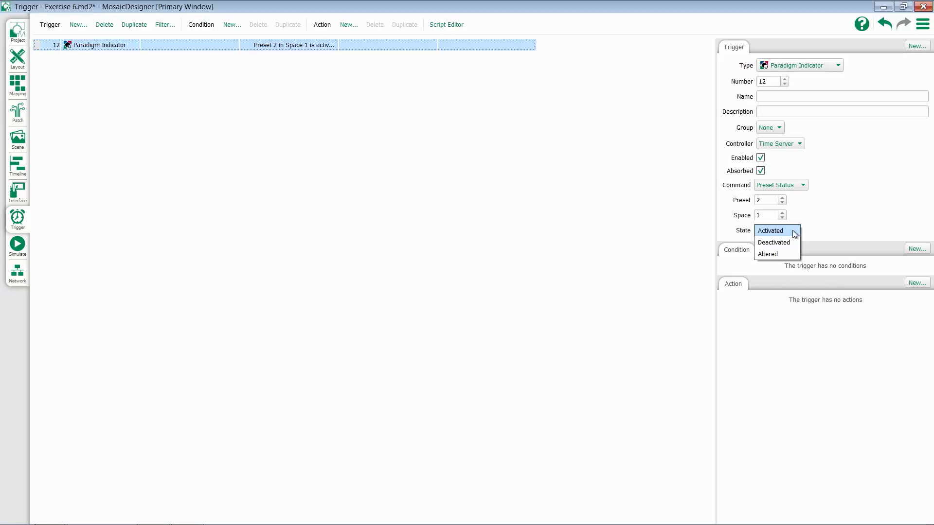
click(795, 233)
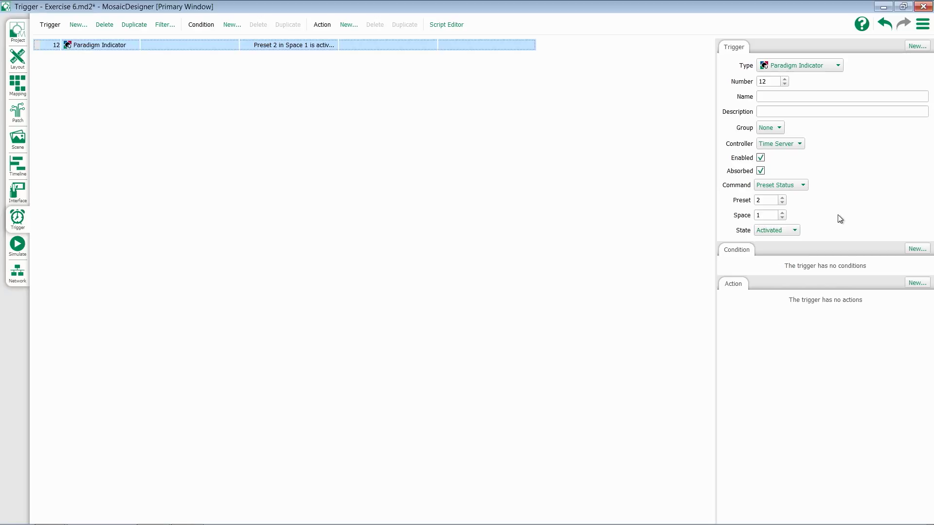
Add a Paradigm Action using Preset Activate LTP with fixed preset 1 and space 1
click(917, 284)
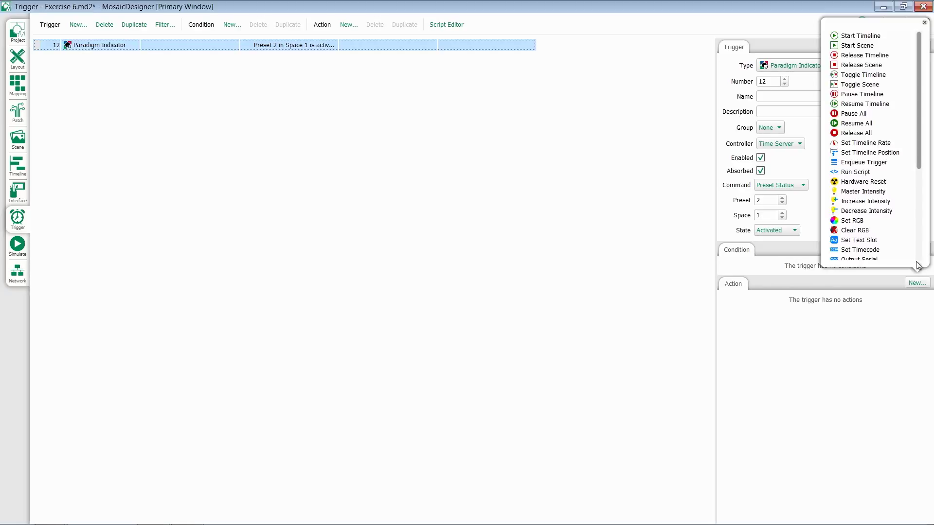
scroll(892, 190, down, 5)
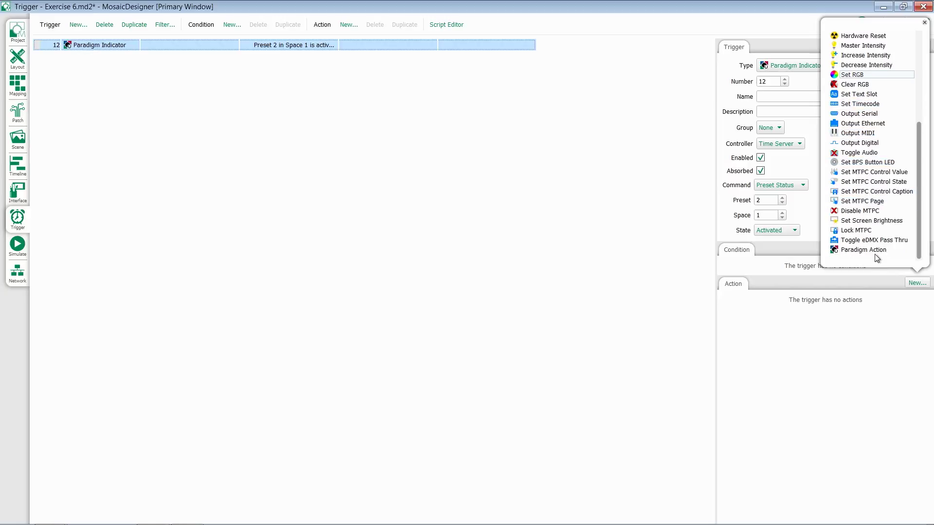
click(878, 257)
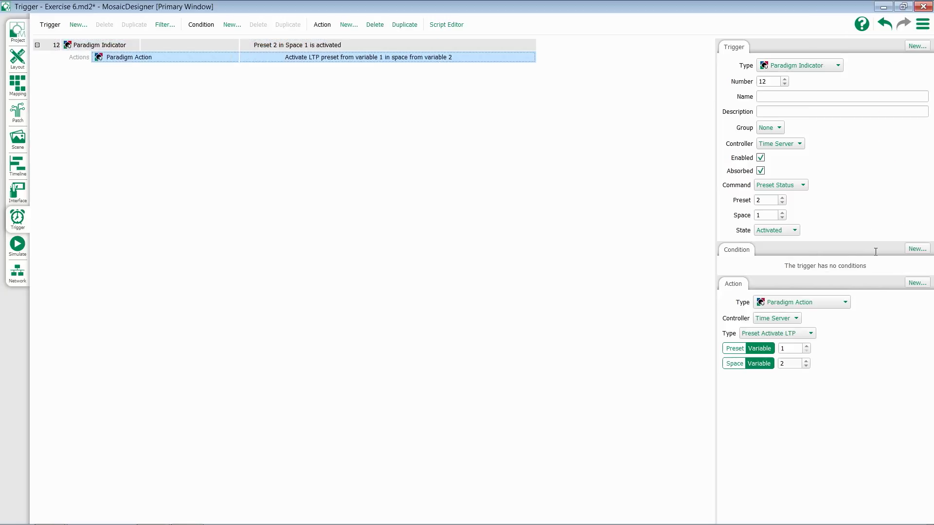
click(804, 336)
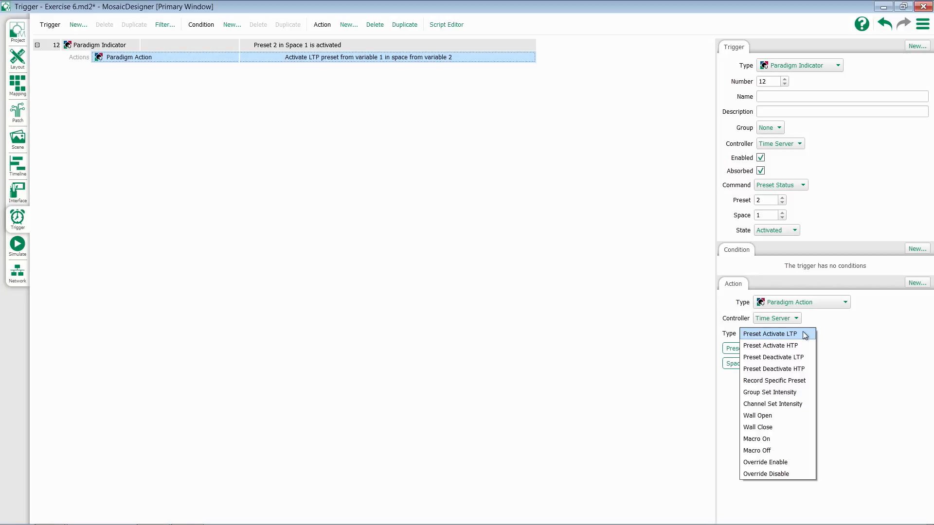
click(797, 333)
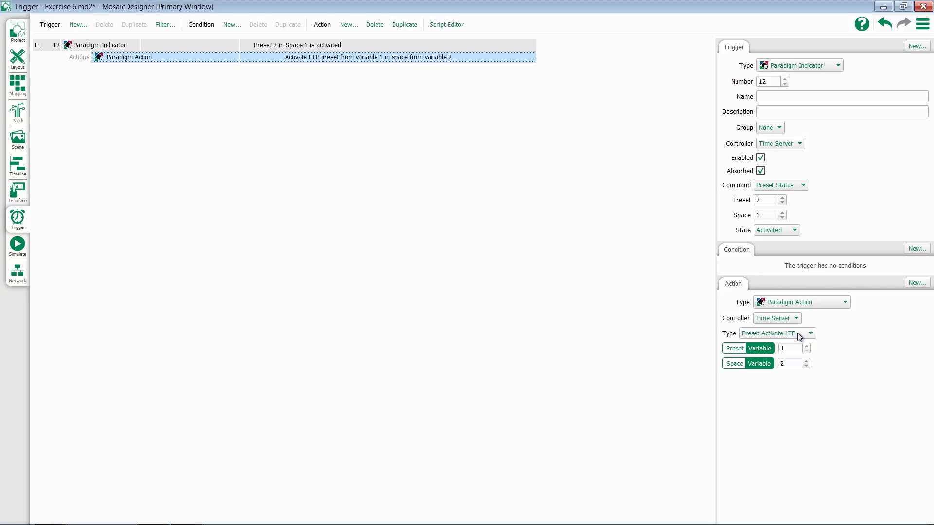
click(735, 350)
click(735, 365)
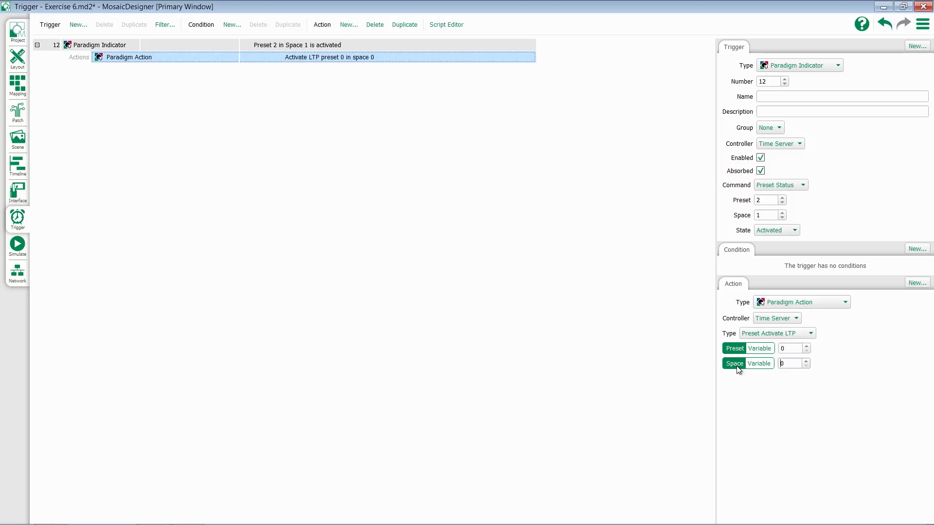
click(806, 346)
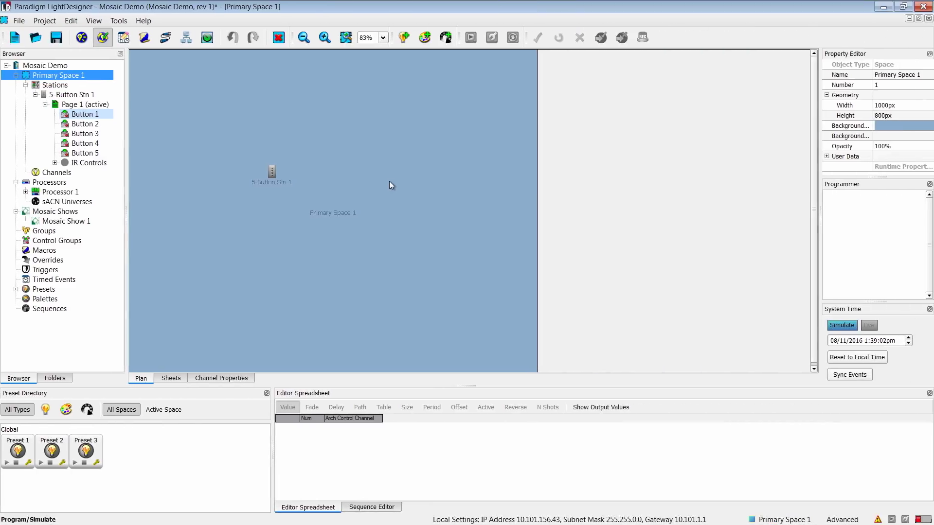
Give Button 1 on 5-Button Stn 1 the Mosaic Timeline Toggle function targeting Mosaic Show 1
double_click(272, 172)
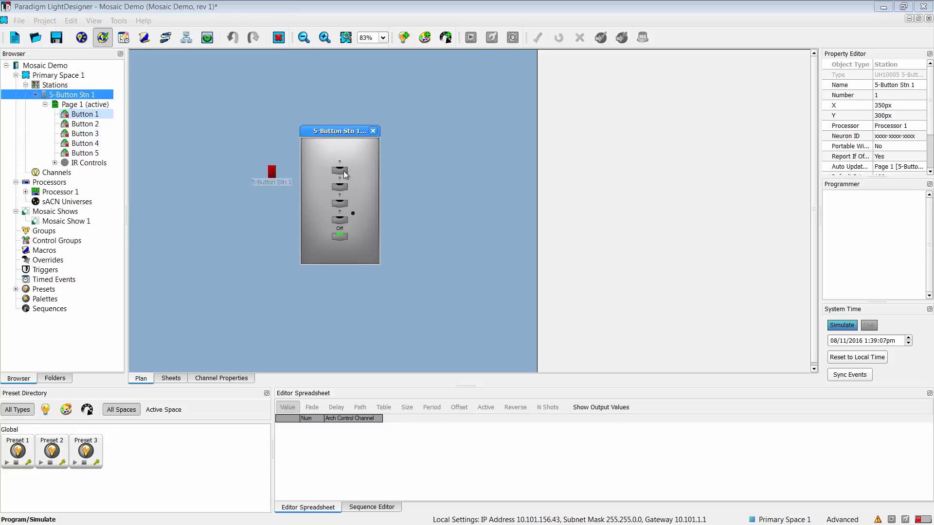
right_click(345, 174)
click(359, 195)
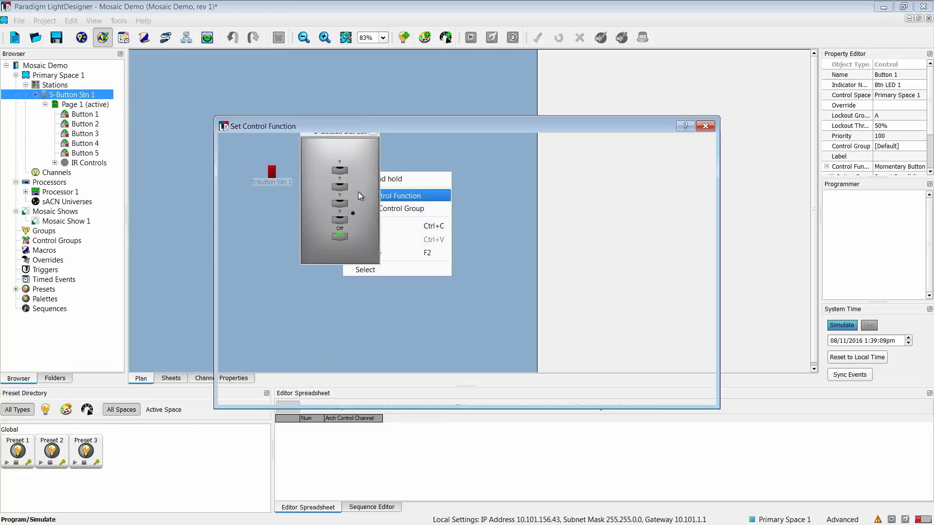
click(298, 177)
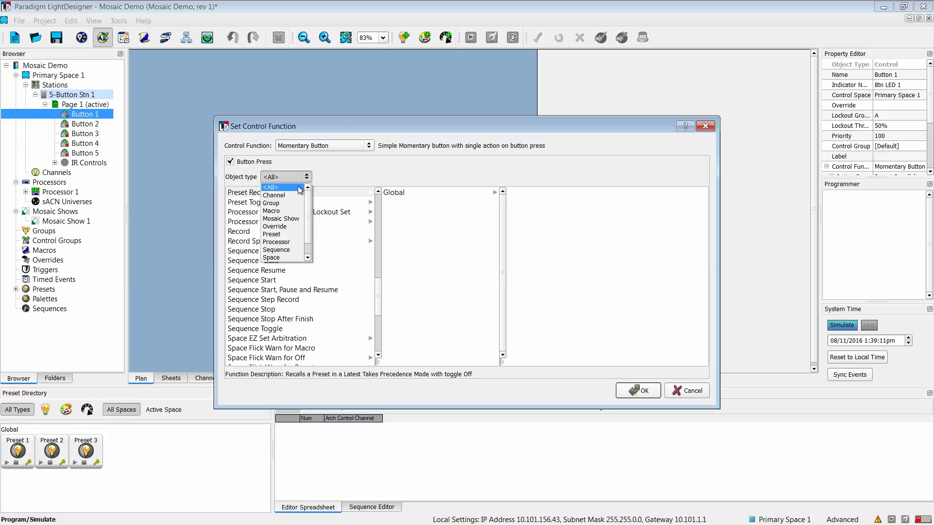
click(298, 220)
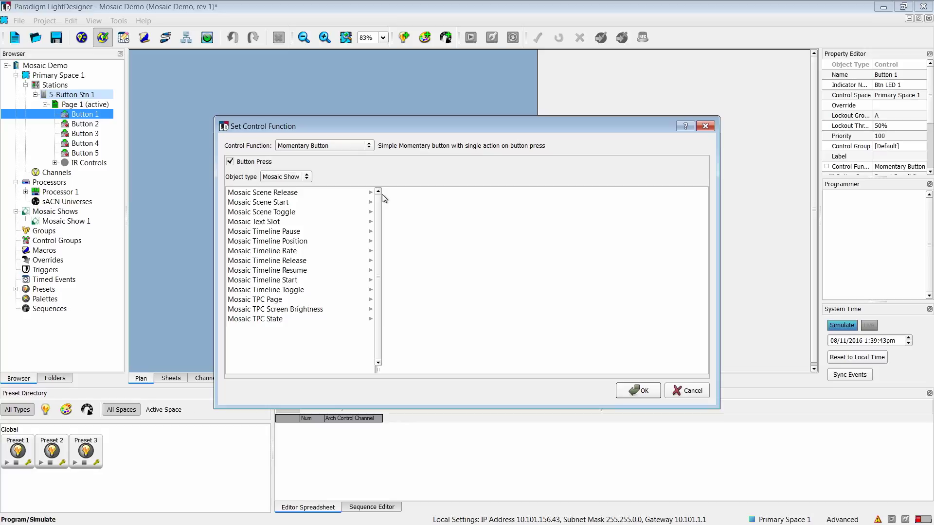
click(301, 291)
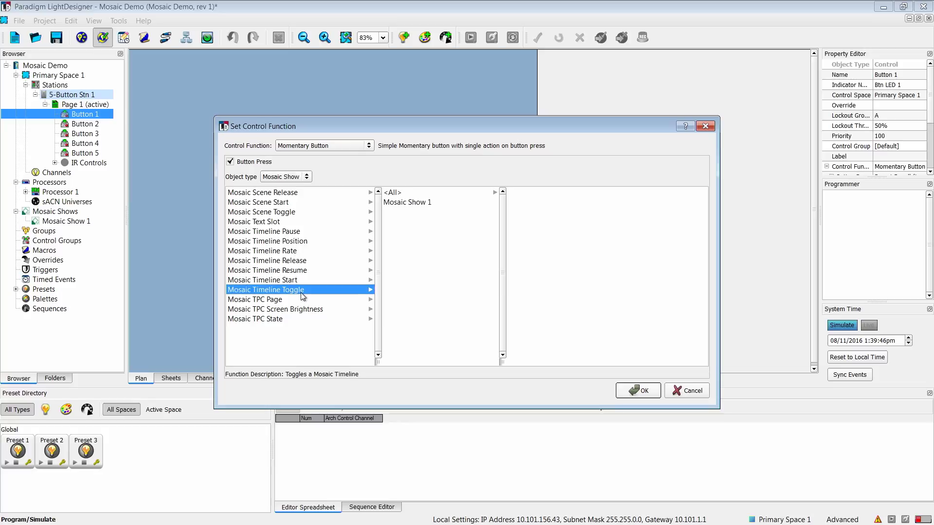
click(422, 203)
click(636, 391)
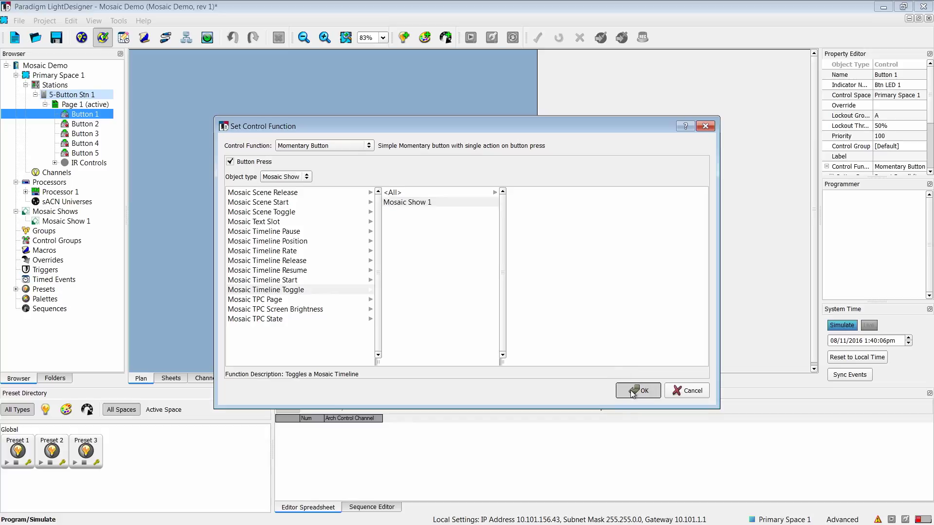
Enlarge the Property Editor, widen its name column, and scroll through Button 1's indicator settings
drag(882, 179, 875, 243)
drag(819, 209, 674, 209)
drag(726, 162, 759, 162)
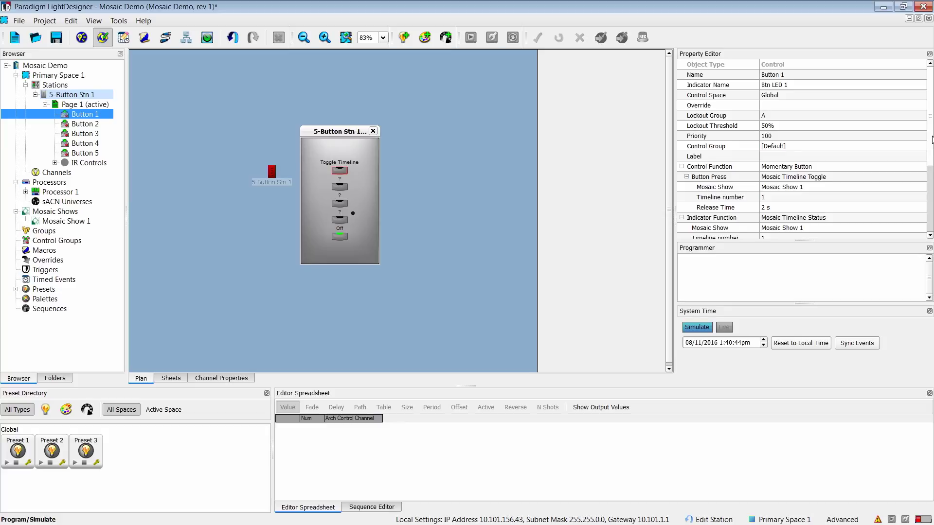
scroll(930, 145, down, 1)
scroll(931, 145, down, 2)
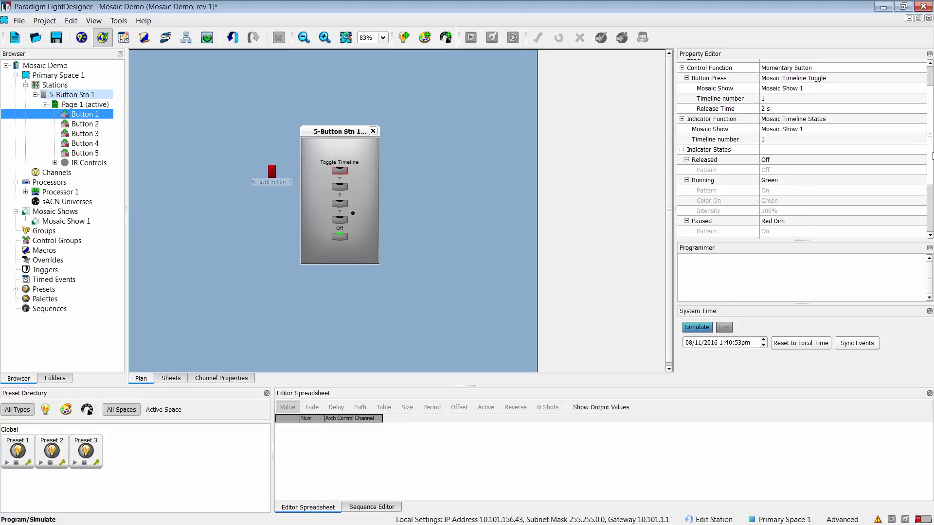
scroll(933, 155, down, 2)
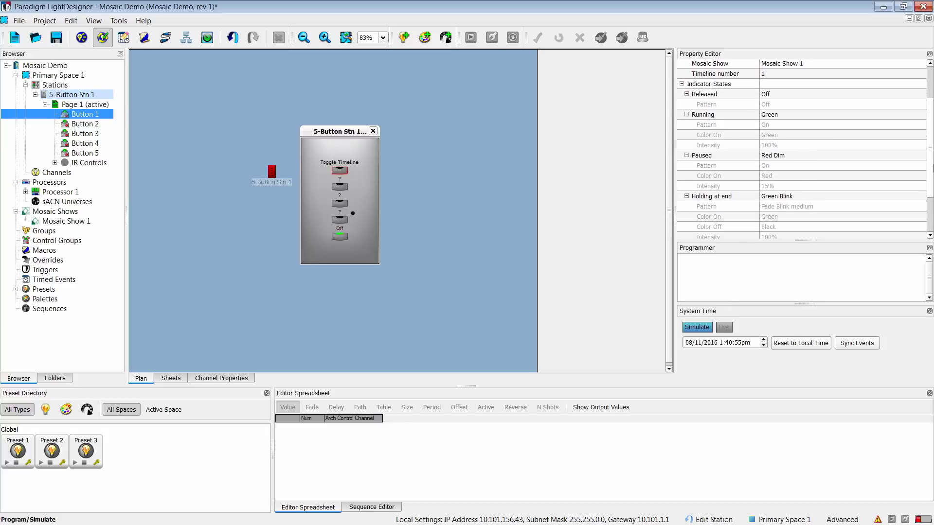